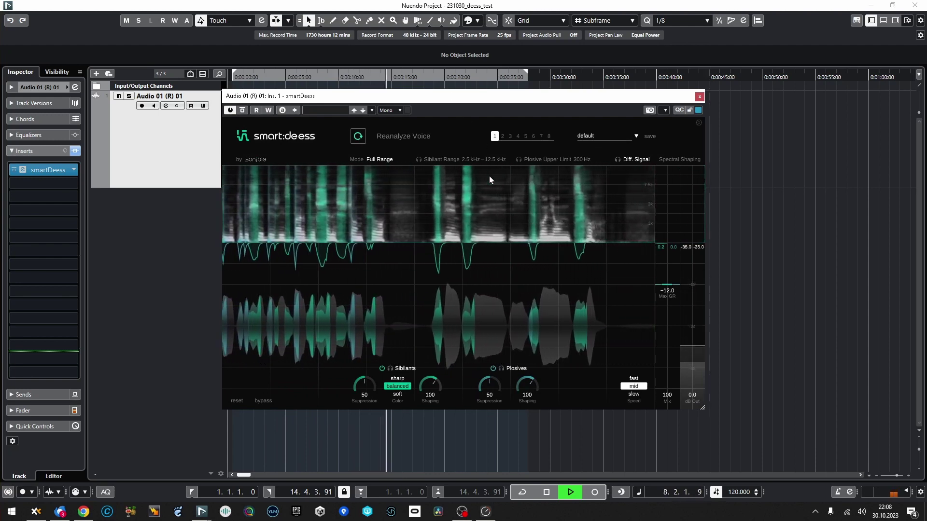
# Step: Play the voice recording from the start and set the sibilants color to sharp
pyautogui.press('space')
pyautogui.press('space')
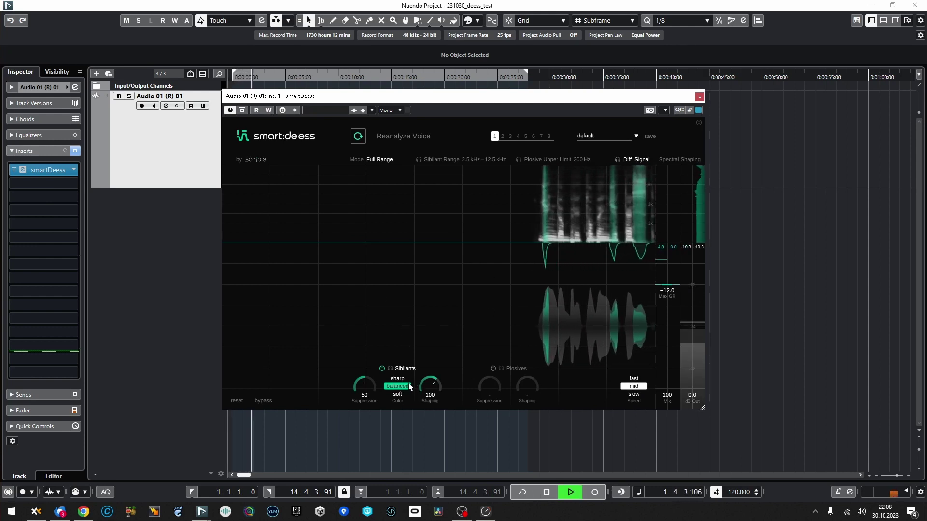
pyautogui.press('space')
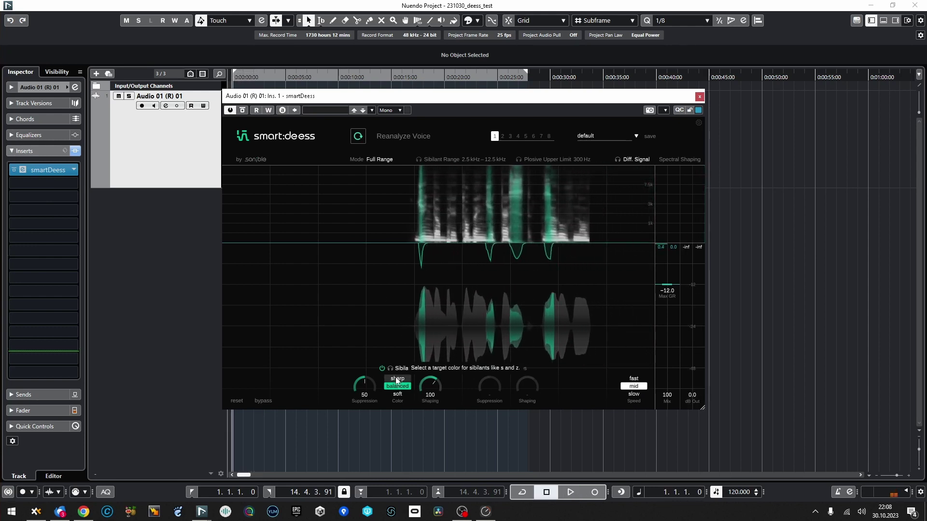
pyautogui.press('space')
pyautogui.click(397, 379)
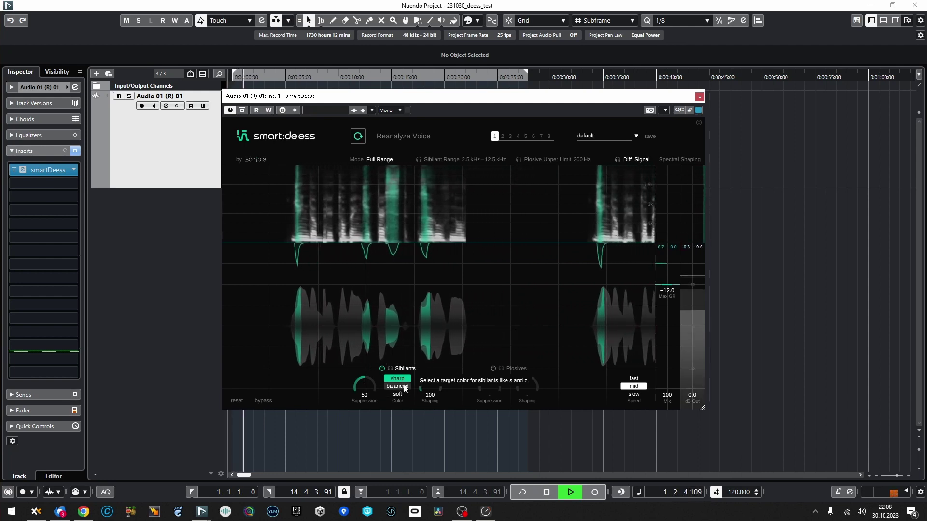
# Step: Compare the balanced and sharp sibilants colors on the recording's opening, ending on balanced
pyautogui.press('space')
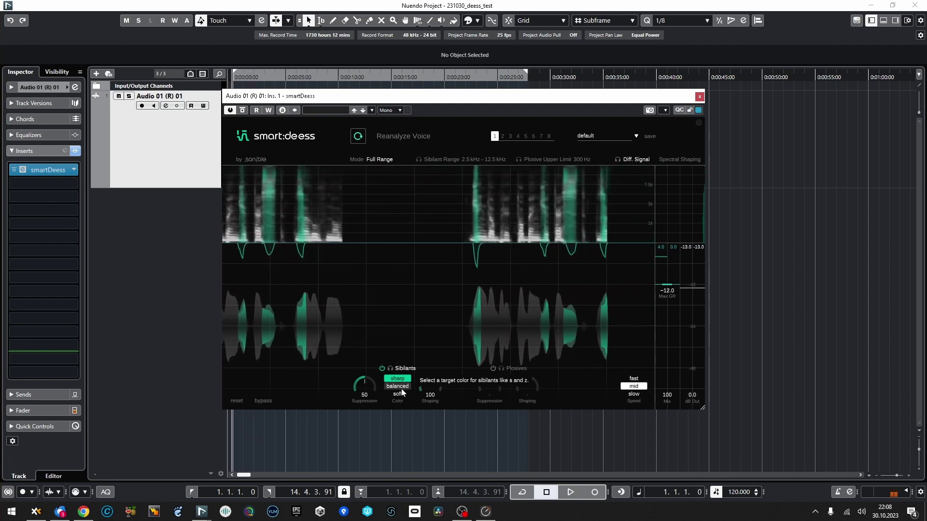
pyautogui.click(401, 388)
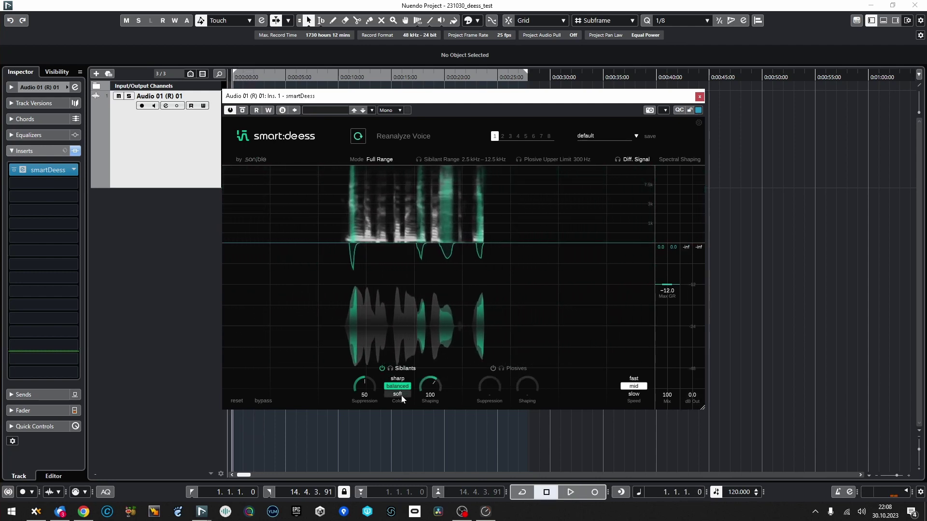
pyautogui.click(404, 379)
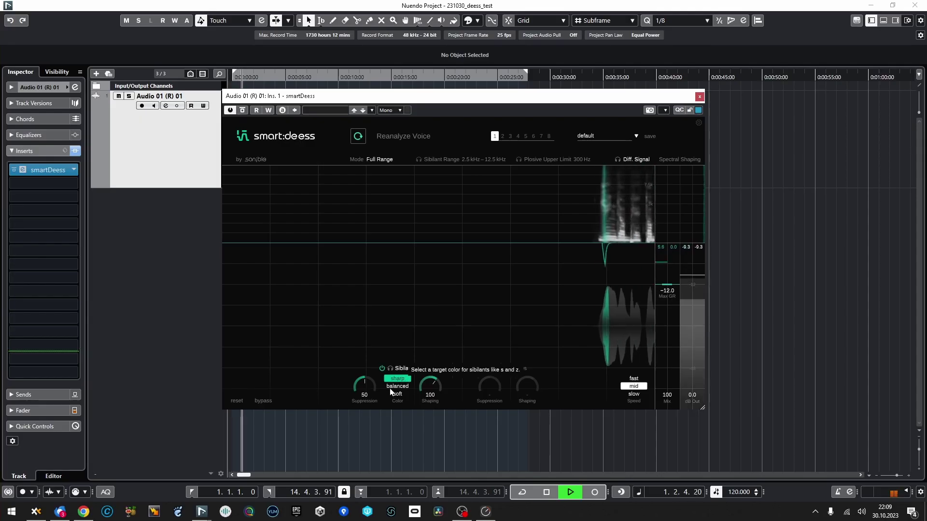
pyautogui.click(392, 387)
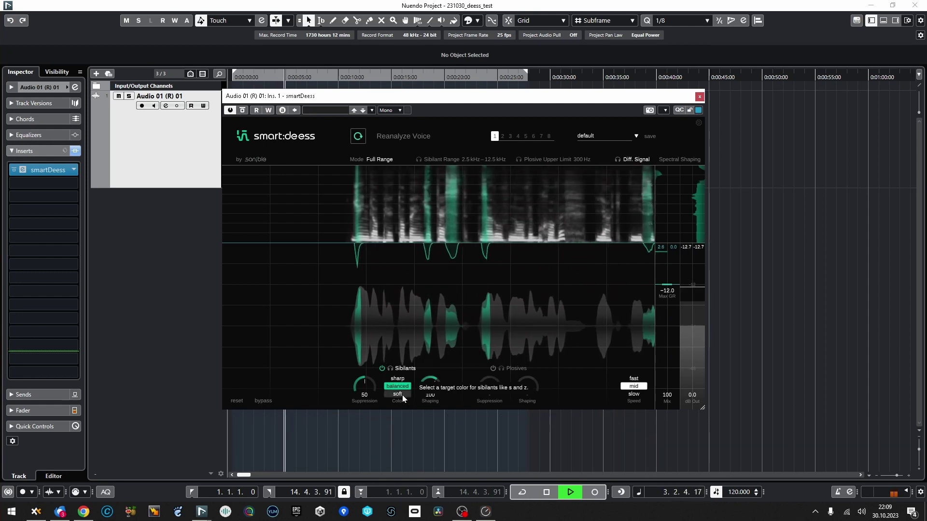
# Step: Set the sibilants color to soft and raise the sibilants suppression to 100 during playback
pyautogui.click(401, 394)
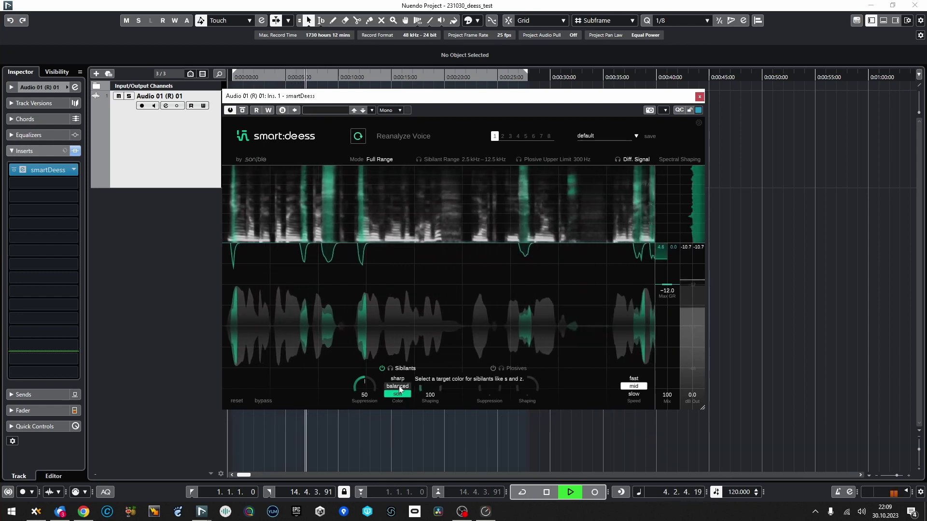
pyautogui.scroll(5, 371, 382)
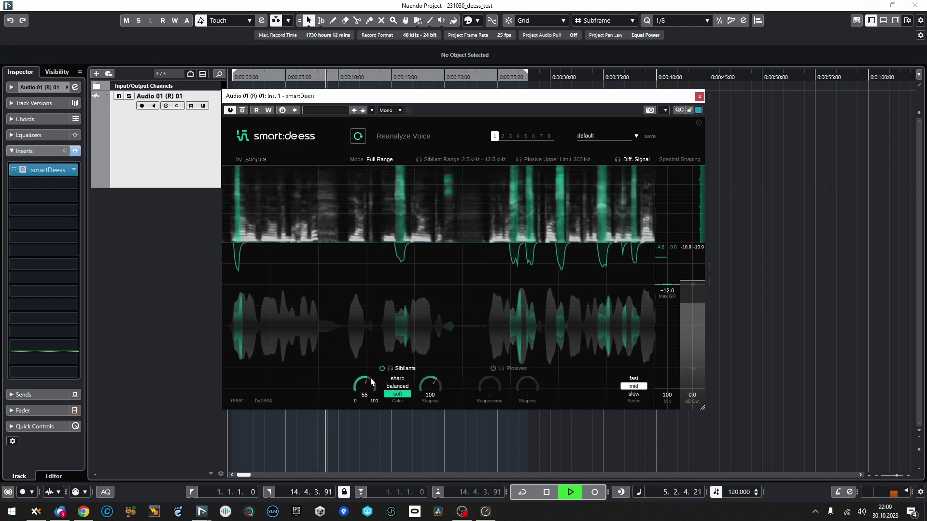
pyautogui.moveTo(370, 381); pyautogui.dragTo(387, 297)
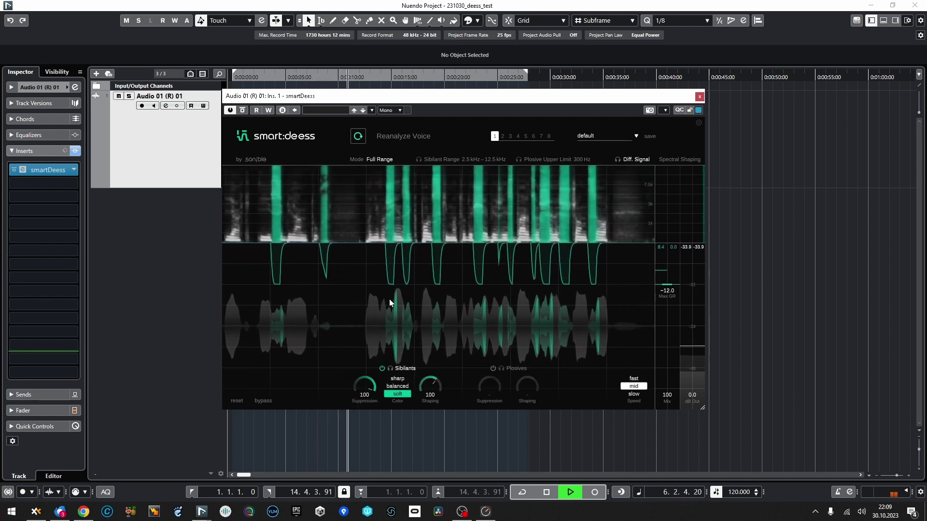
# Step: Compare the slow, mid and fast reaction speeds on the recording and leave the speed at fast
pyautogui.click(634, 395)
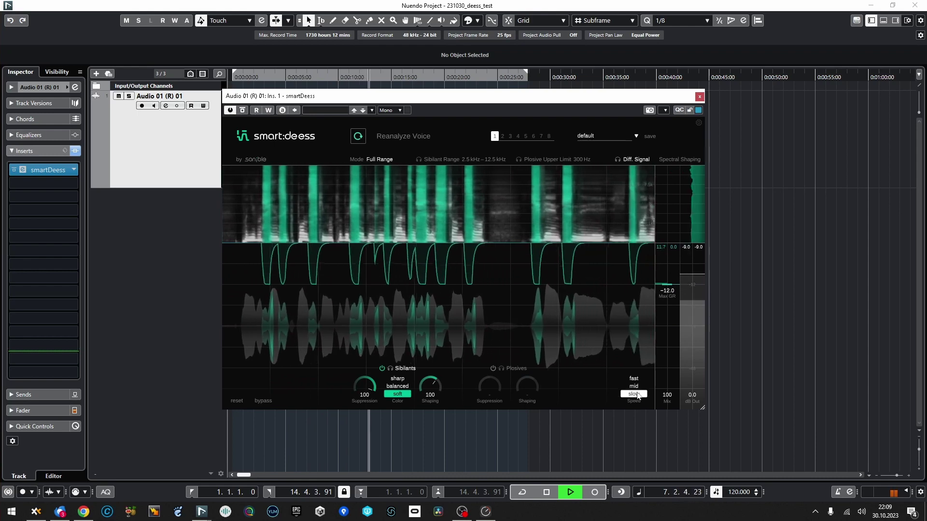
pyautogui.click(634, 394)
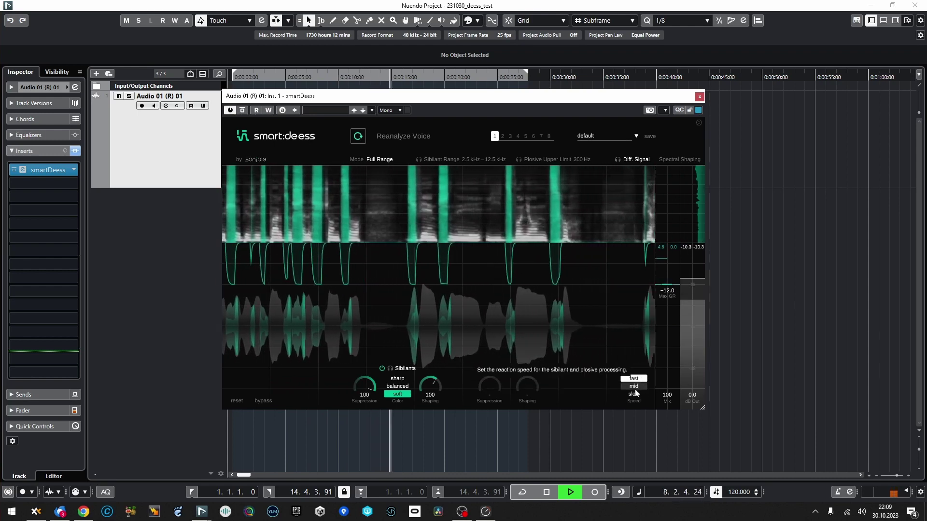
pyautogui.click(635, 386)
pyautogui.press('space')
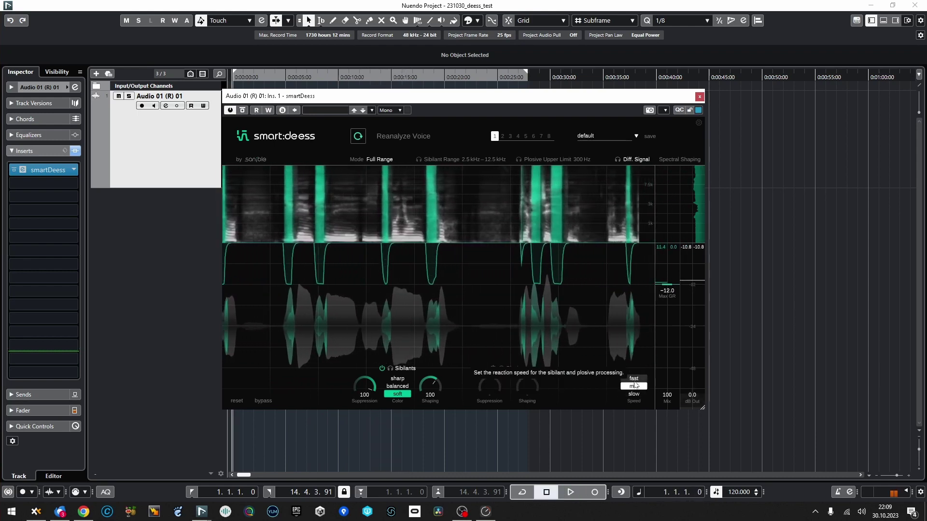
pyautogui.click(634, 394)
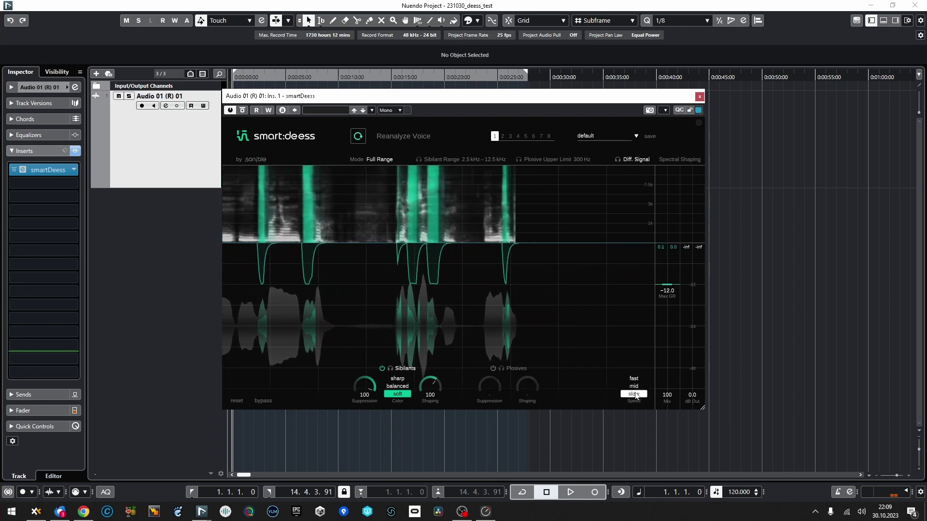
pyautogui.click(634, 379)
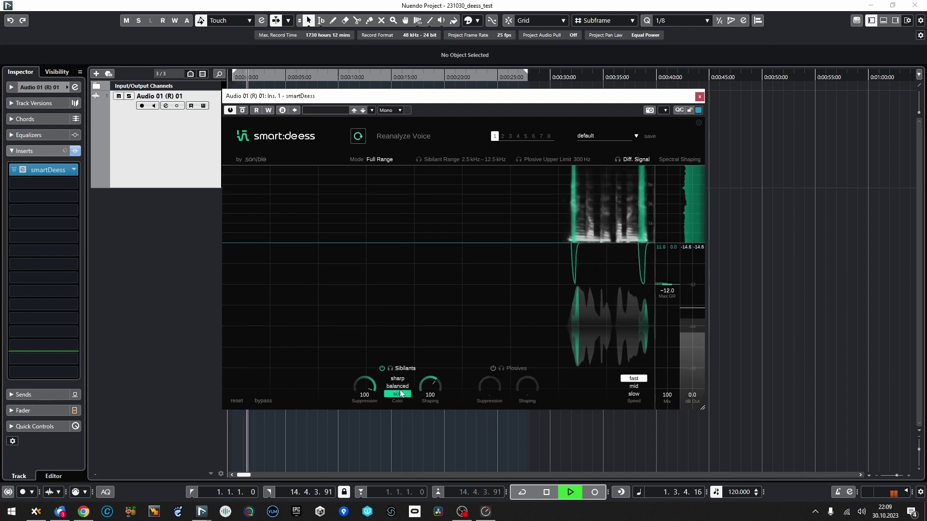
# Step: Audition the recording and lower the sibilants suppression to 25
pyautogui.press('space')
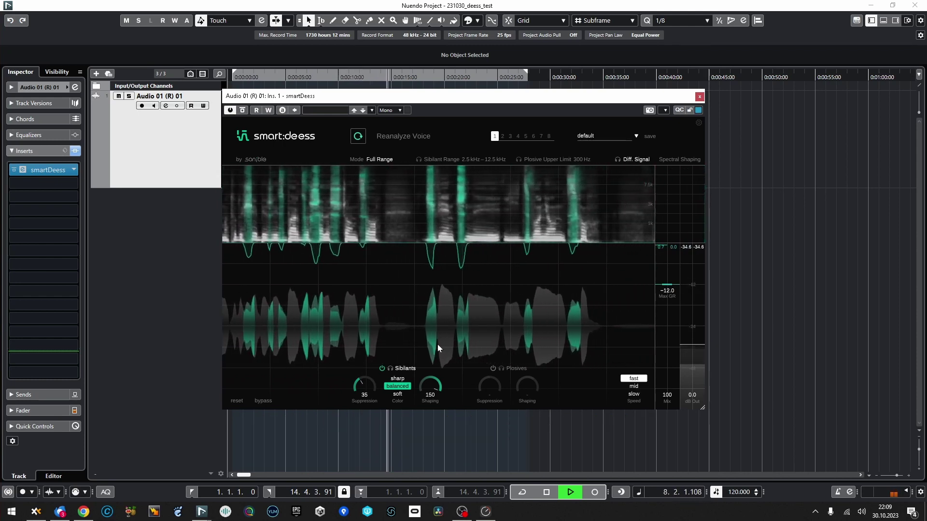
pyautogui.press('space')
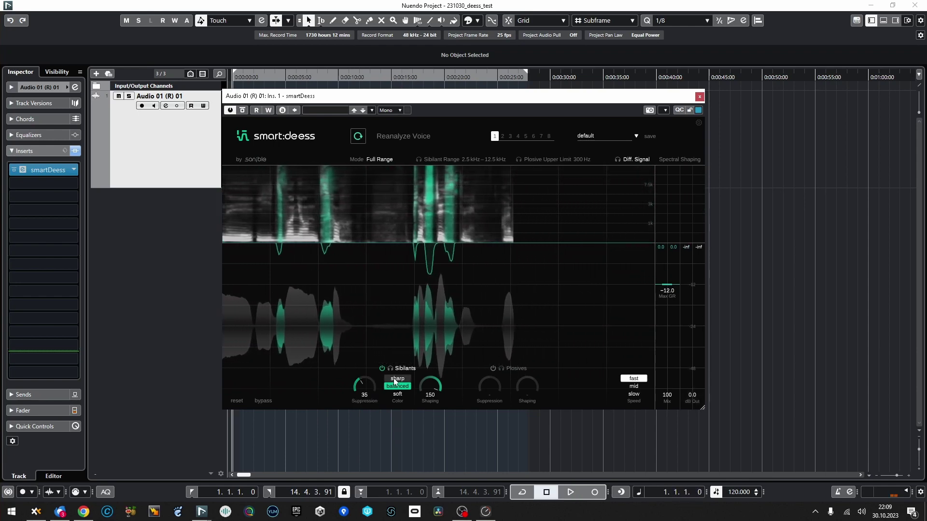
pyautogui.moveTo(364, 386); pyautogui.dragTo(359, 401)
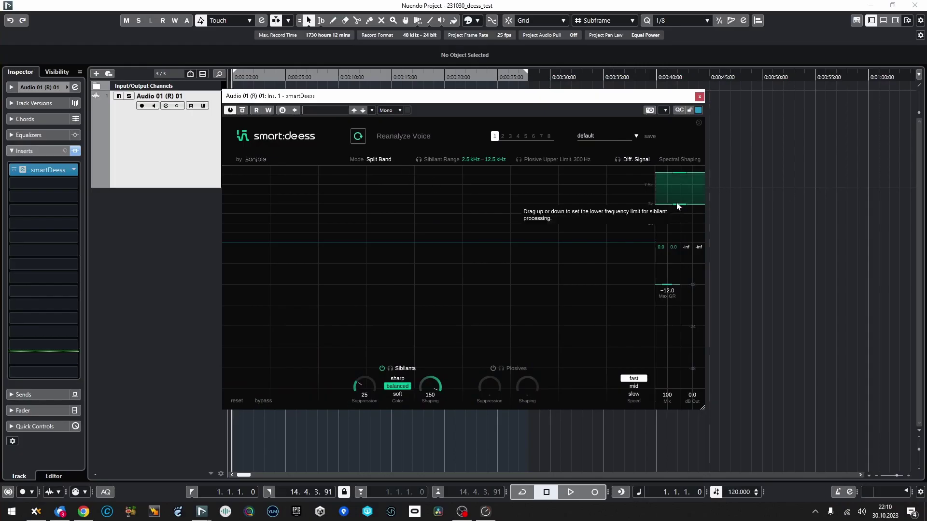
# Step: Extend the sibilant range down to 2.4 kHz, then set the sibilants shaping to 75 and suppression to 35 during playback
pyautogui.moveTo(677, 203); pyautogui.dragTo(696, 204)
pyautogui.press('space')
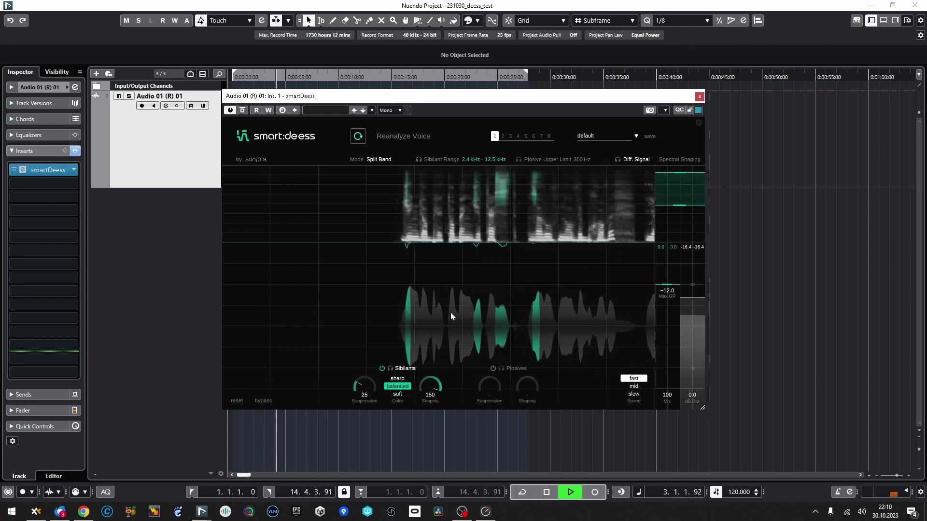
pyautogui.moveTo(444, 383); pyautogui.dragTo(418, 445)
pyautogui.moveTo(375, 405); pyautogui.dragTo(386, 379)
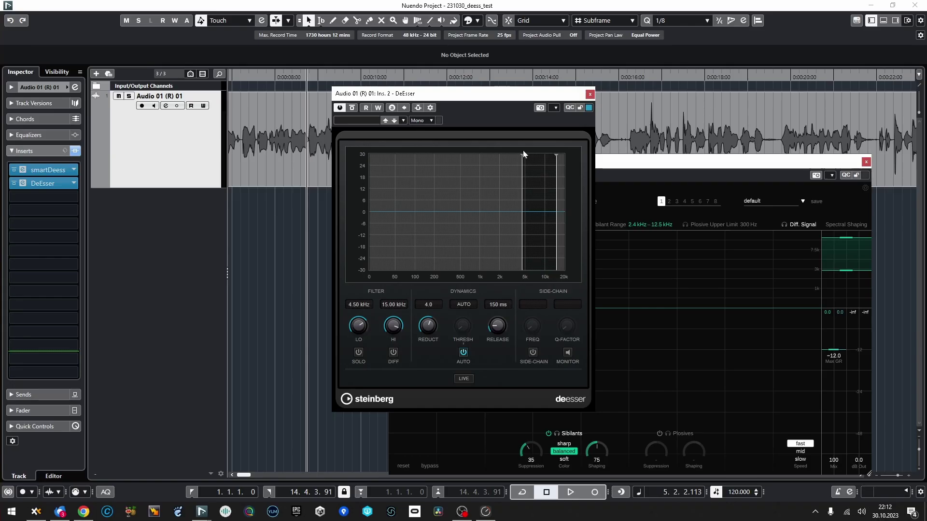
# Step: Remove the DeEsser effect from the second insert slot and reposition the smartDeess window
pyautogui.click(74, 183)
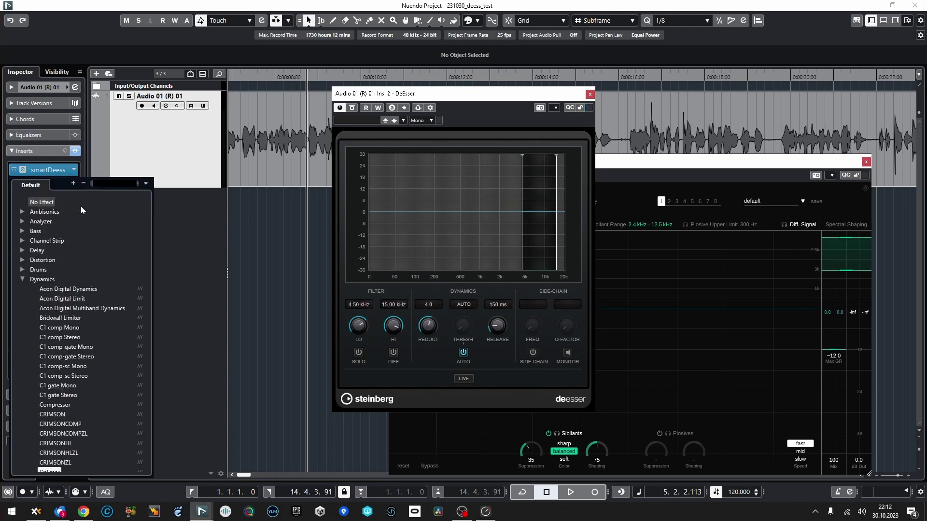
pyautogui.click(47, 203)
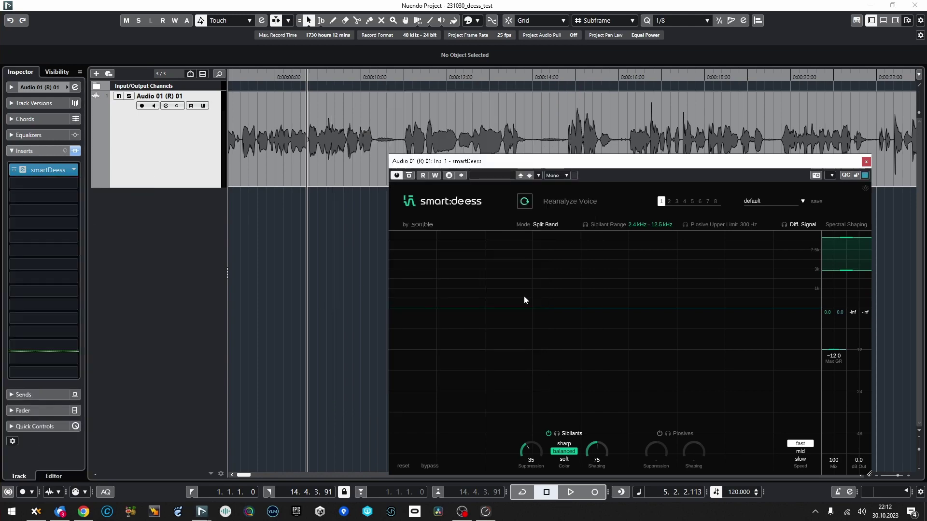
pyautogui.moveTo(577, 164); pyautogui.dragTo(480, 122)
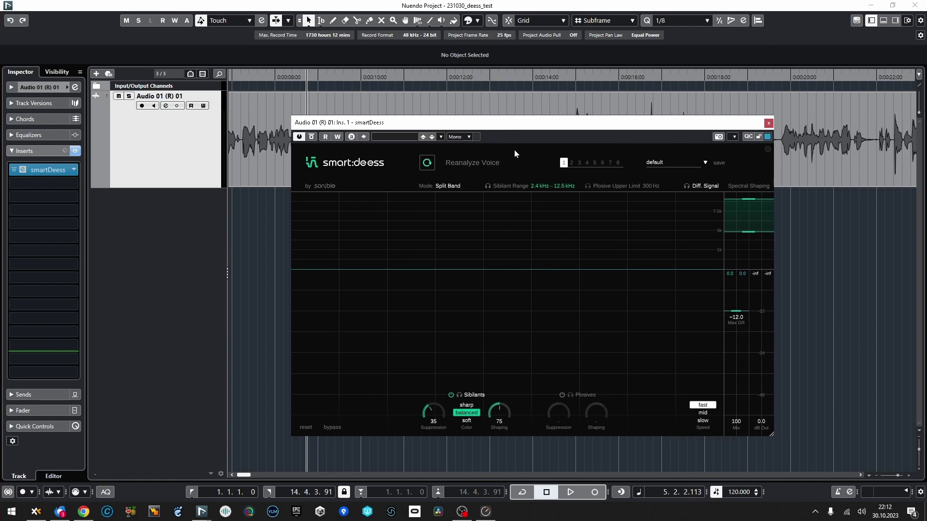
# Step: Disable sibilants processing, enable plosives processing and play the recording, repositioning the smartDeess window over the track
pyautogui.click(451, 395)
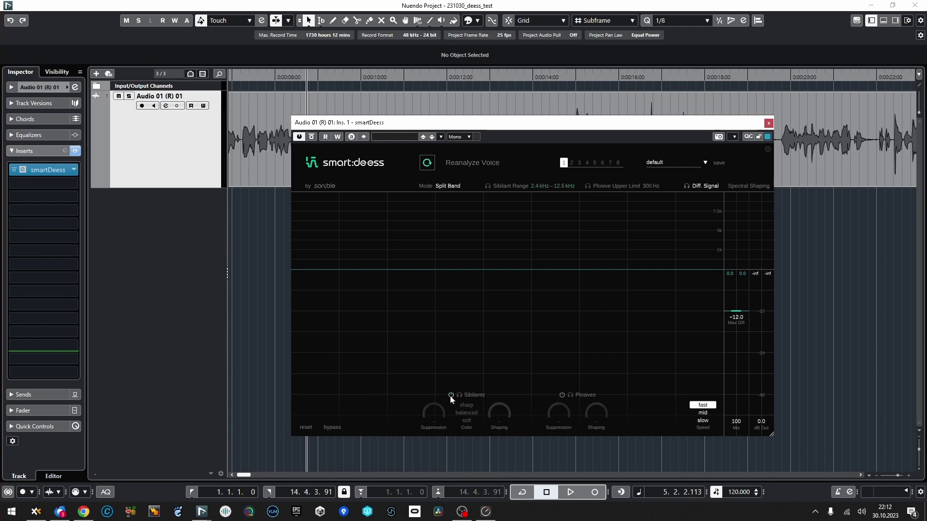
pyautogui.click(563, 393)
pyautogui.press('space')
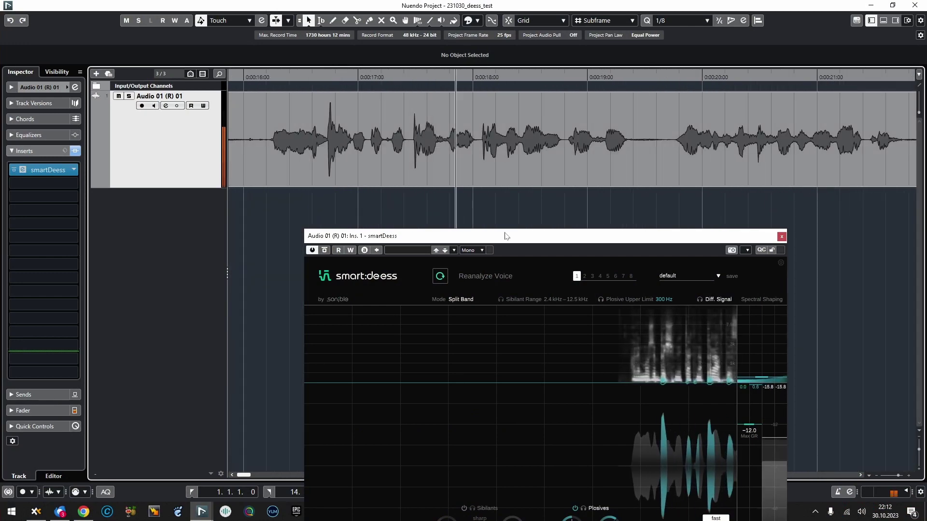
pyautogui.moveTo(505, 236); pyautogui.dragTo(430, 99)
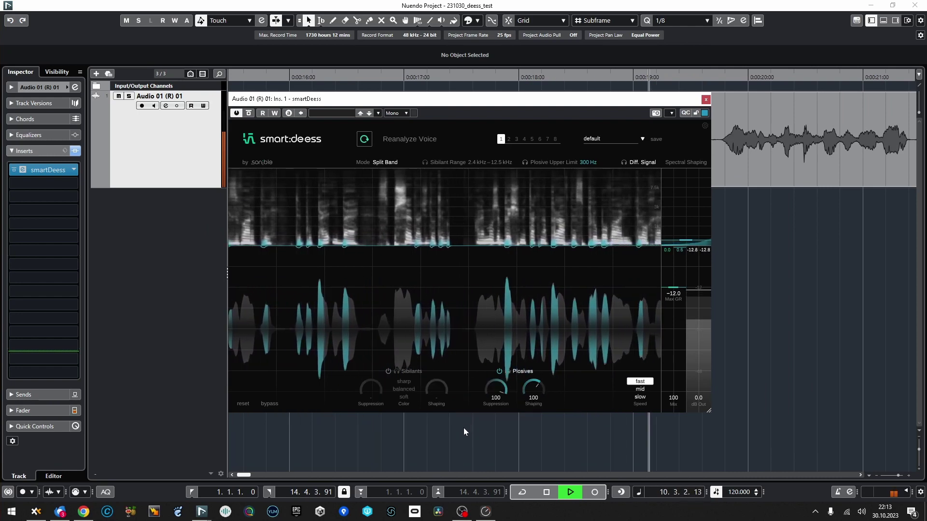
# Step: Lower the plosive upper limit to 100 Hz and raise the plosives shaping to 150 while auditioning the passage
pyautogui.moveTo(682, 239)
pyautogui.mouseDown()
pyautogui.moveTo(691, 224)
pyautogui.moveTo(691, 236)
pyautogui.moveTo(699, 144)
pyautogui.moveTo(696, 245)
pyautogui.mouseUp()
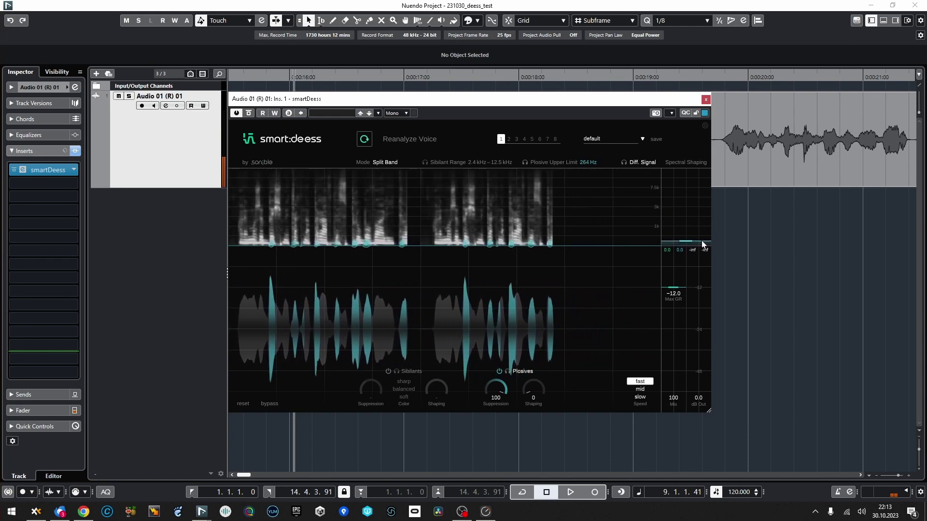
pyautogui.moveTo(703, 244); pyautogui.dragTo(707, 246)
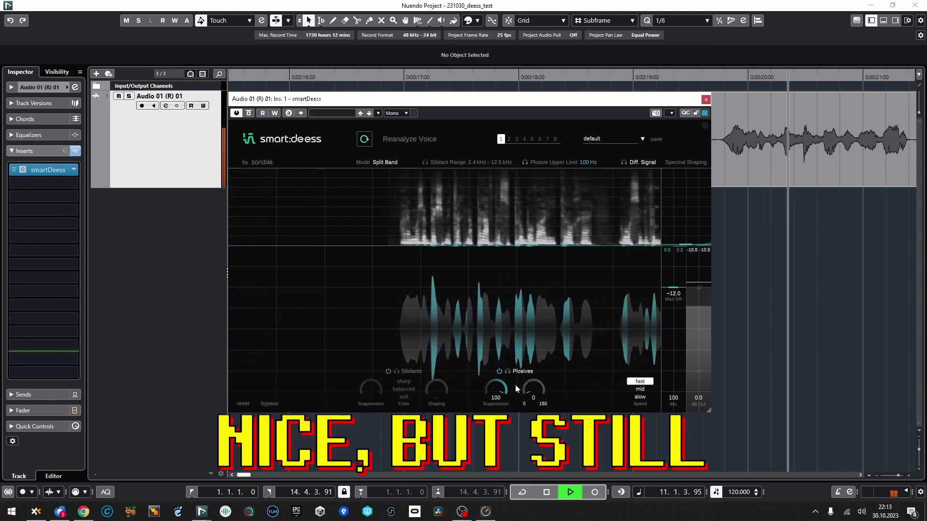
pyautogui.moveTo(533, 389); pyautogui.dragTo(544, 315)
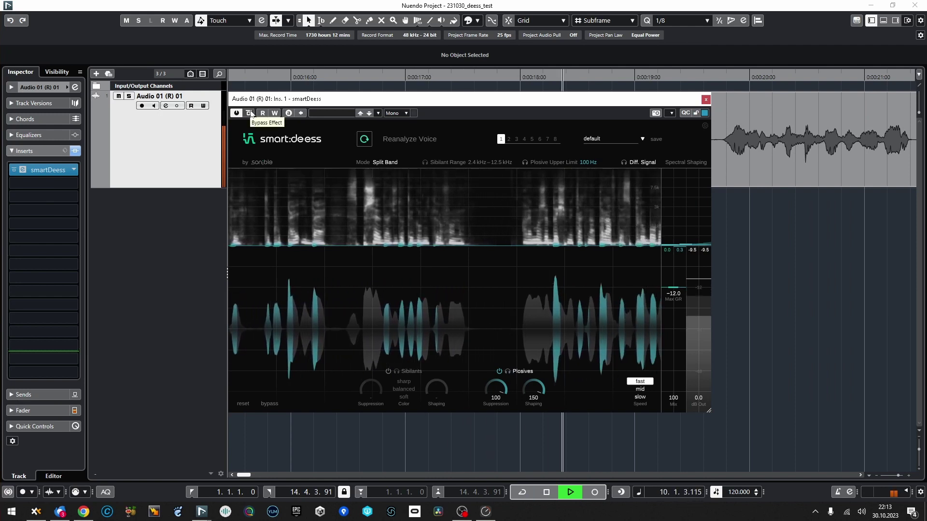
pyautogui.press('space')
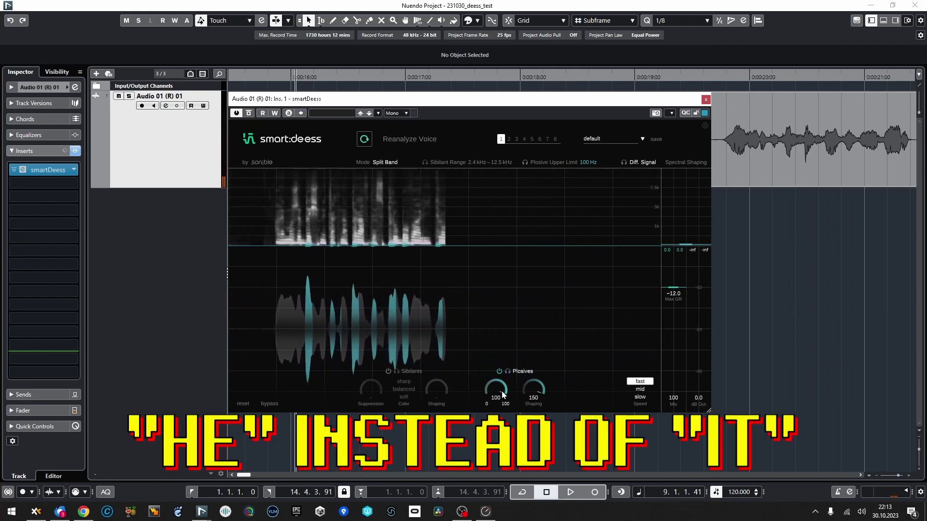
# Step: Reduce the plosives suppression to 41 while replaying the passage near the 16-second mark
pyautogui.moveTo(505, 389); pyautogui.dragTo(502, 411)
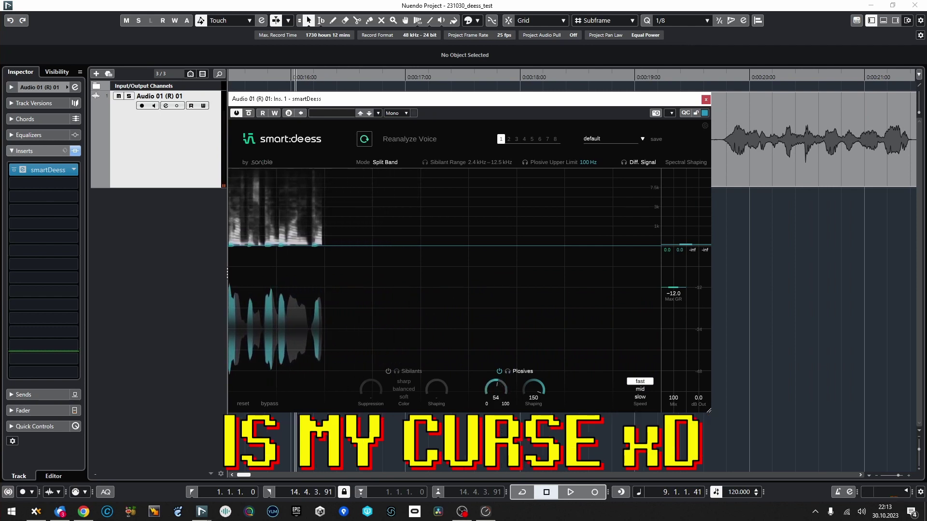
pyautogui.press('space')
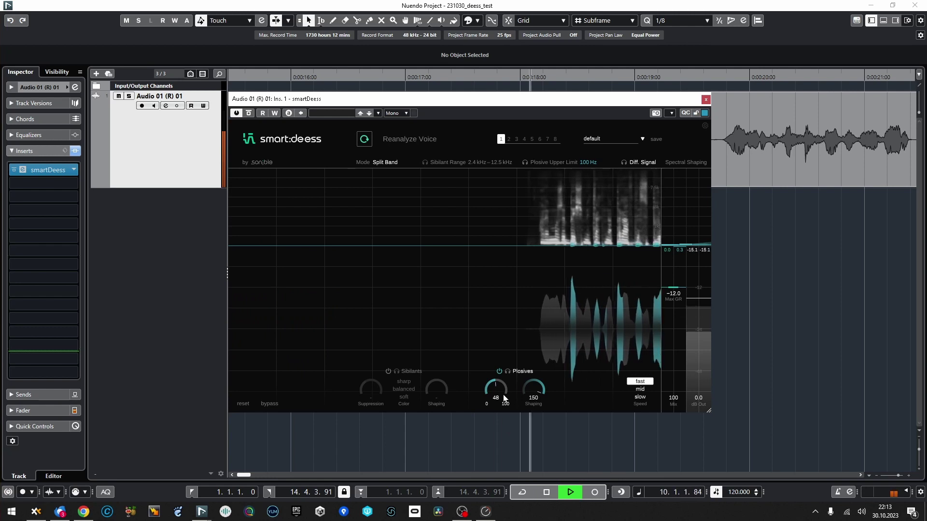
pyautogui.moveTo(502, 399); pyautogui.dragTo(499, 407)
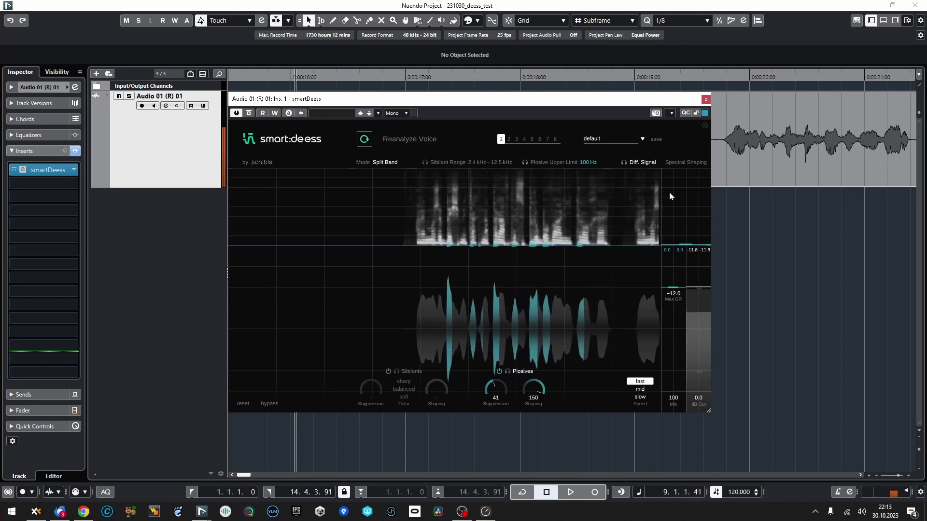
pyautogui.press('space')
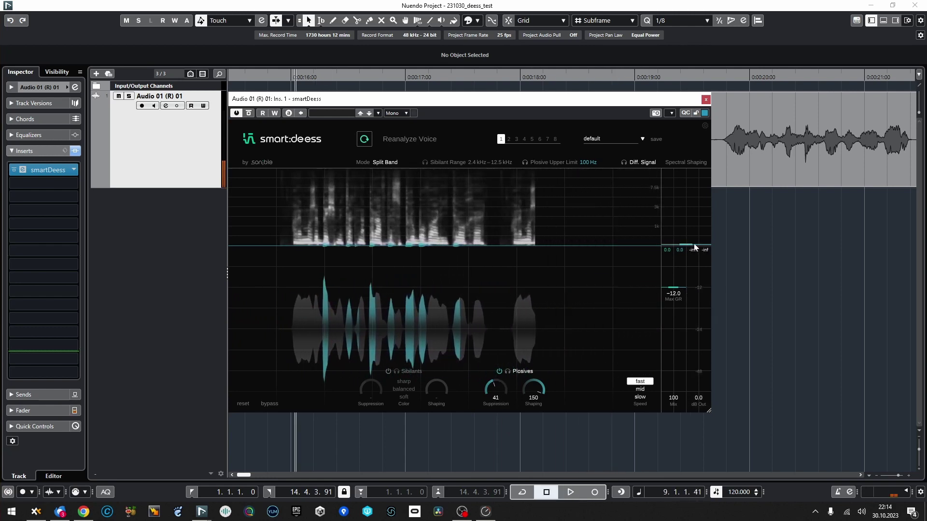
pyautogui.moveTo(701, 250)
pyautogui.mouseDown()
pyautogui.moveTo(701, 240)
pyautogui.moveTo(719, 247)
pyautogui.mouseUp()
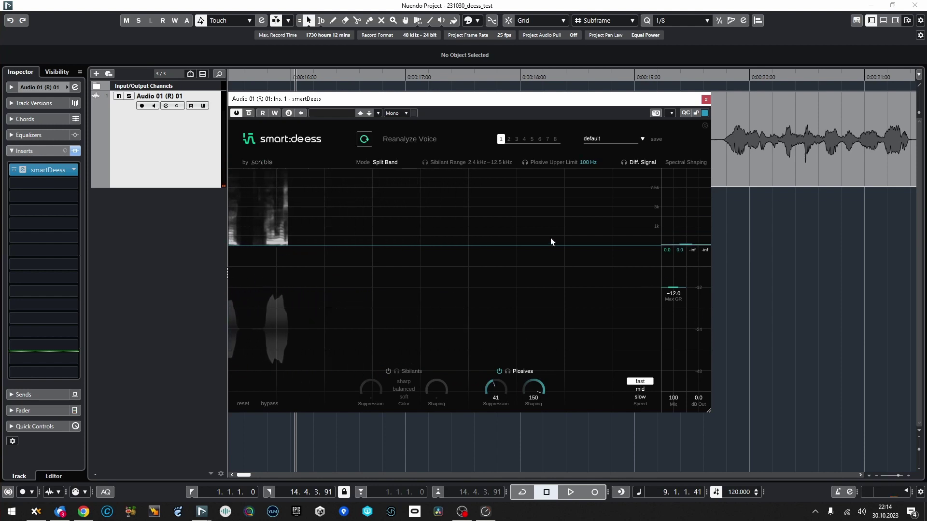
# Step: Close the smartDeess window and select the duplicate voice track below the original
pyautogui.click(706, 100)
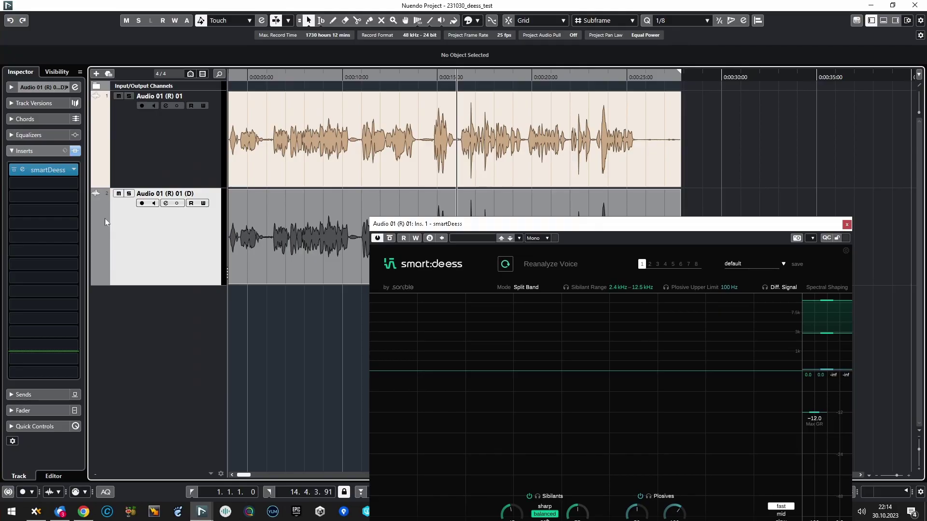
pyautogui.click(105, 218)
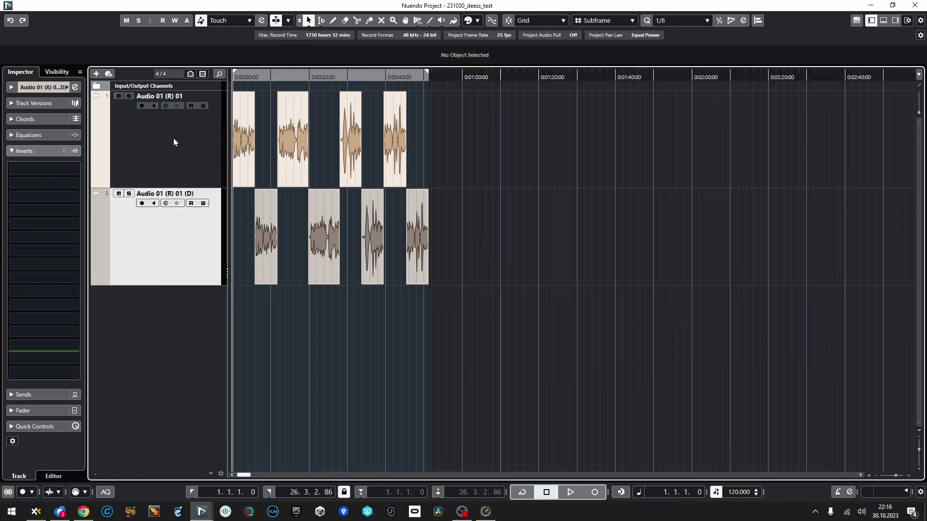
# Step: Open the smartDeess insert of the original voice track and play the alternating clips from the start
pyautogui.click(174, 141)
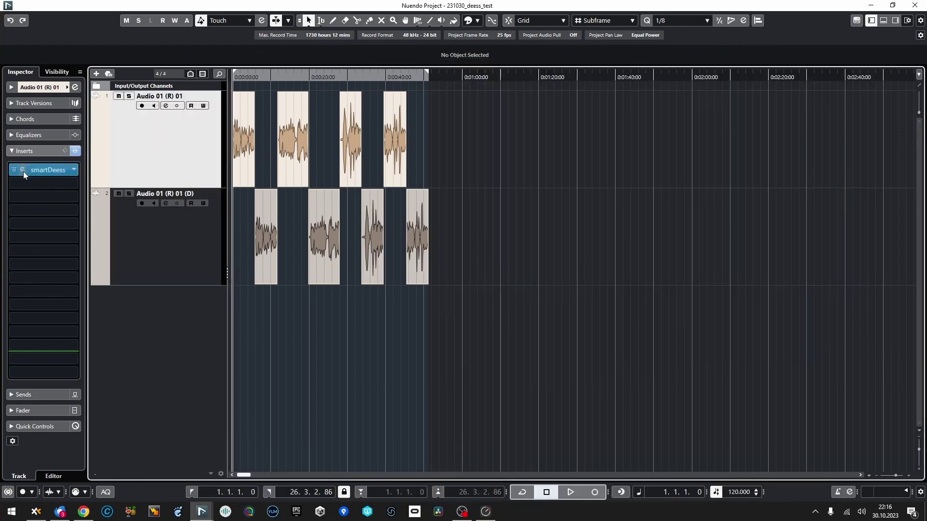
pyautogui.click(23, 171)
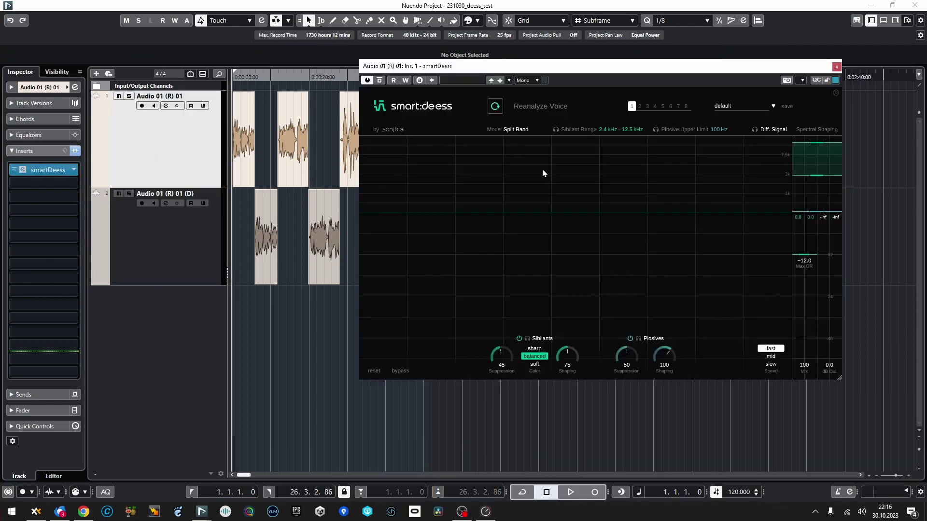
pyautogui.press('space')
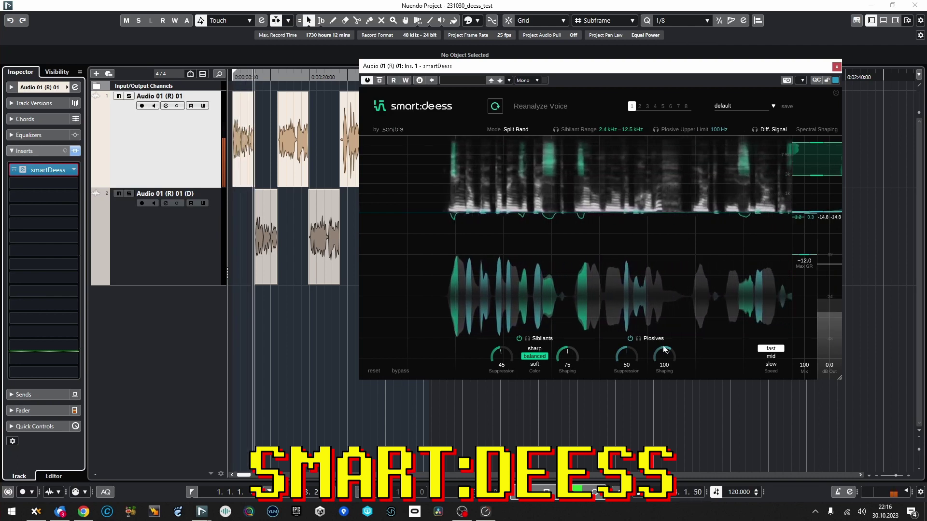
# Step: Set both the plosives suppression and the sibilants suppression to 40 while the comparison plays
pyautogui.moveTo(627, 358); pyautogui.dragTo(640, 371)
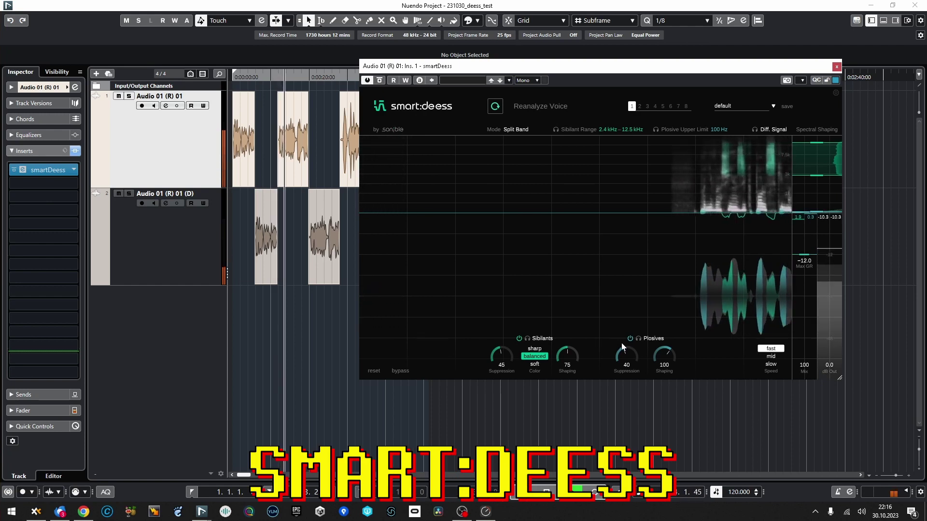
pyautogui.moveTo(511, 361); pyautogui.dragTo(519, 372)
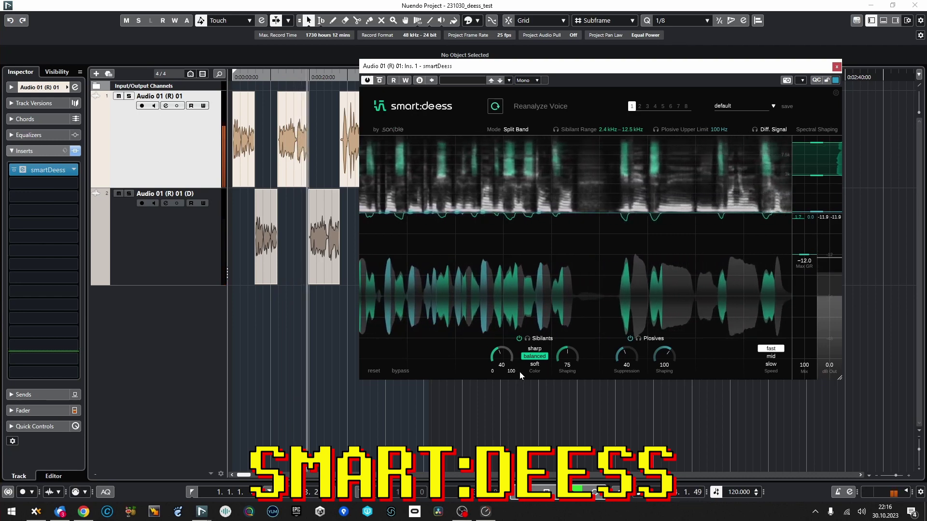